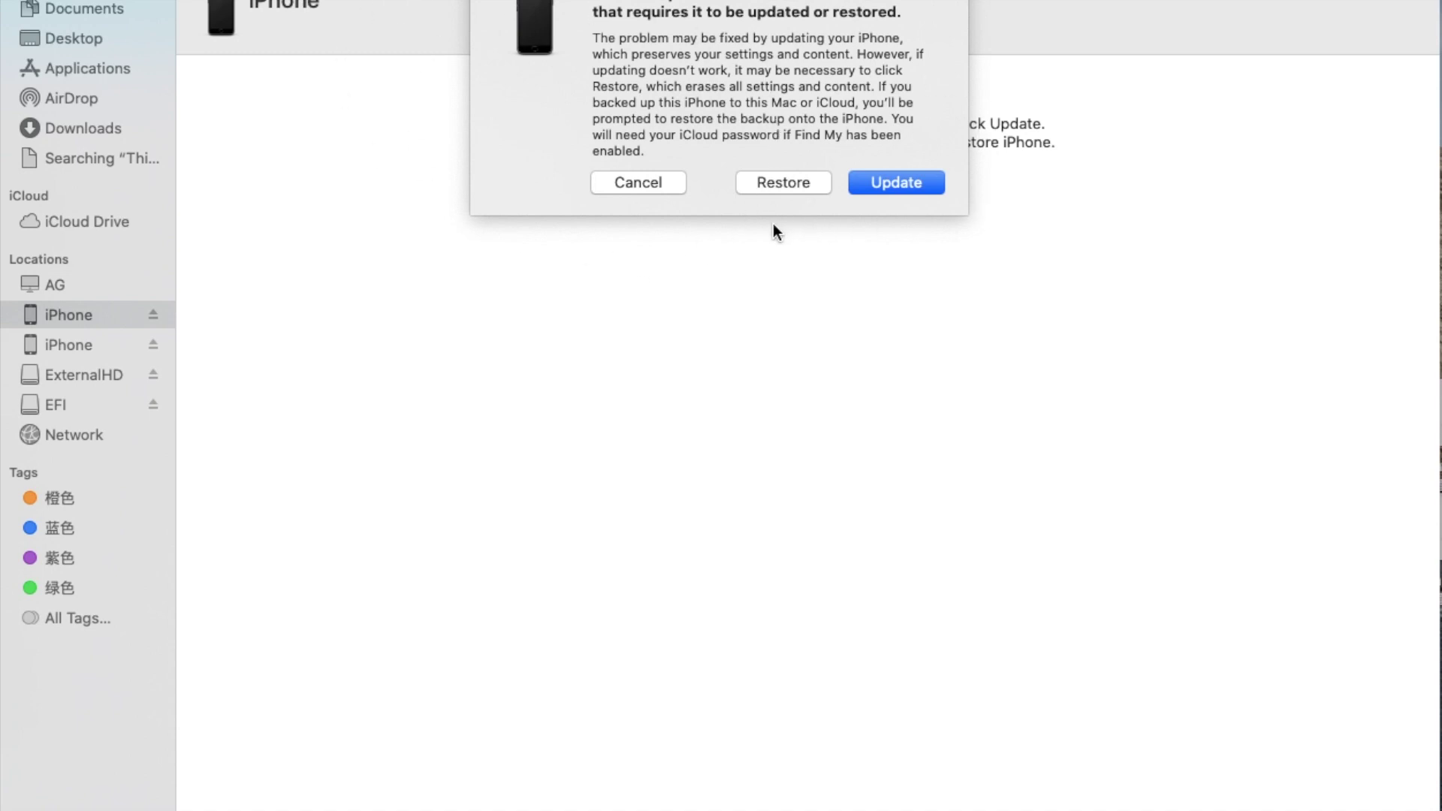
# - Update the recovery-mode iPhone without erasing it, accepting the required software download and install
pyautogui.click(890, 188)
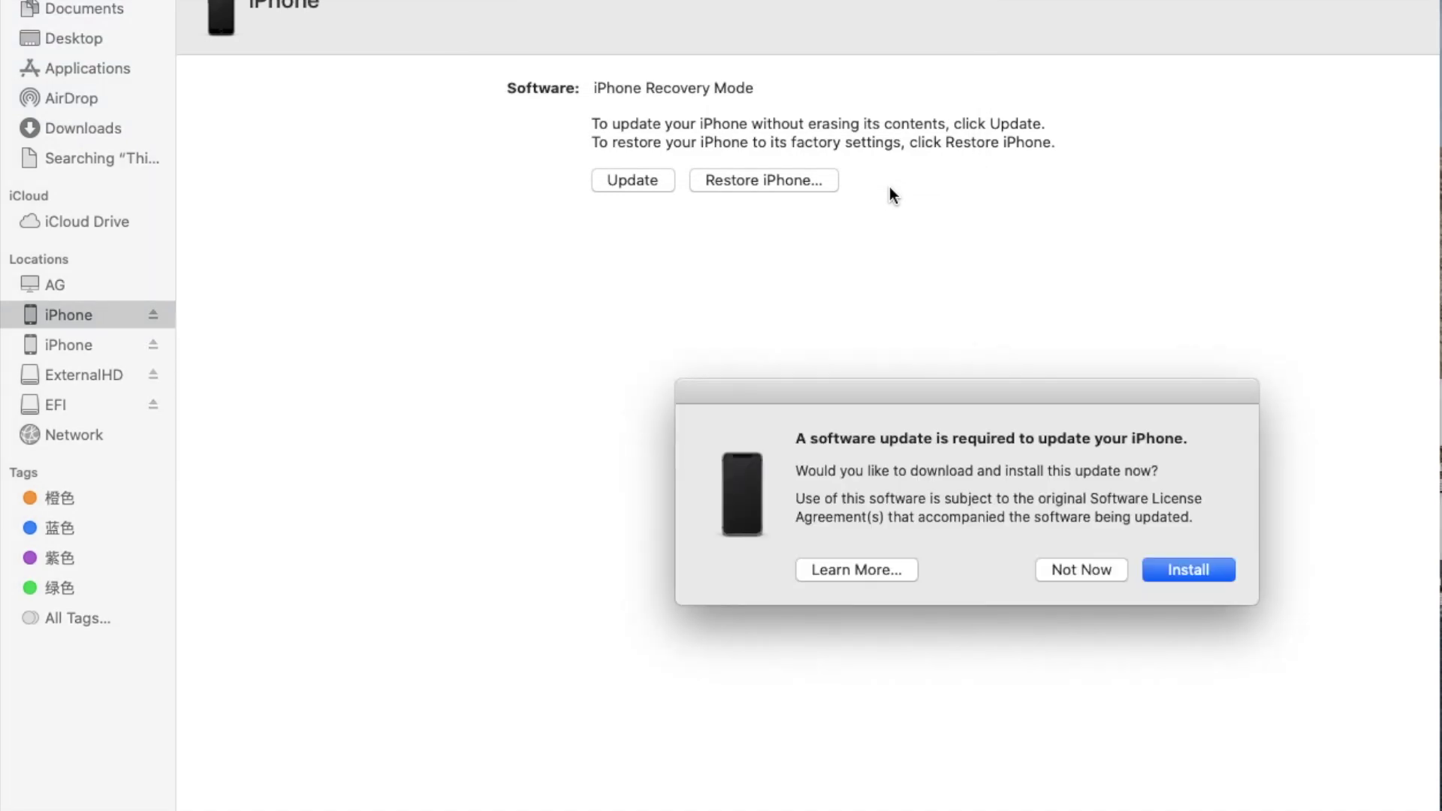
pyautogui.click(1198, 577)
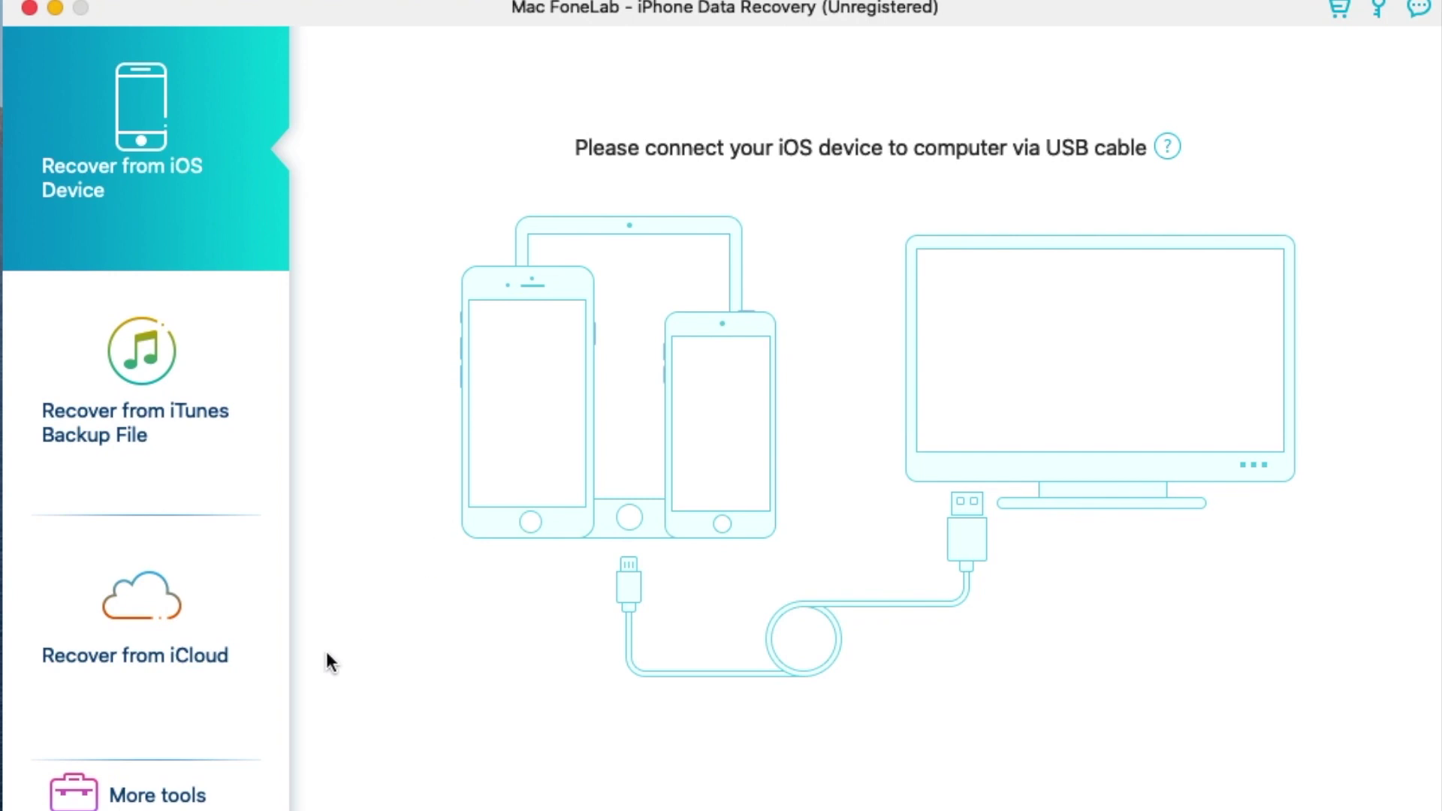
# - Launch iOS System Recovery from the full tool list and confirm data-keeping Standard Mode repair
pyautogui.click(164, 793)
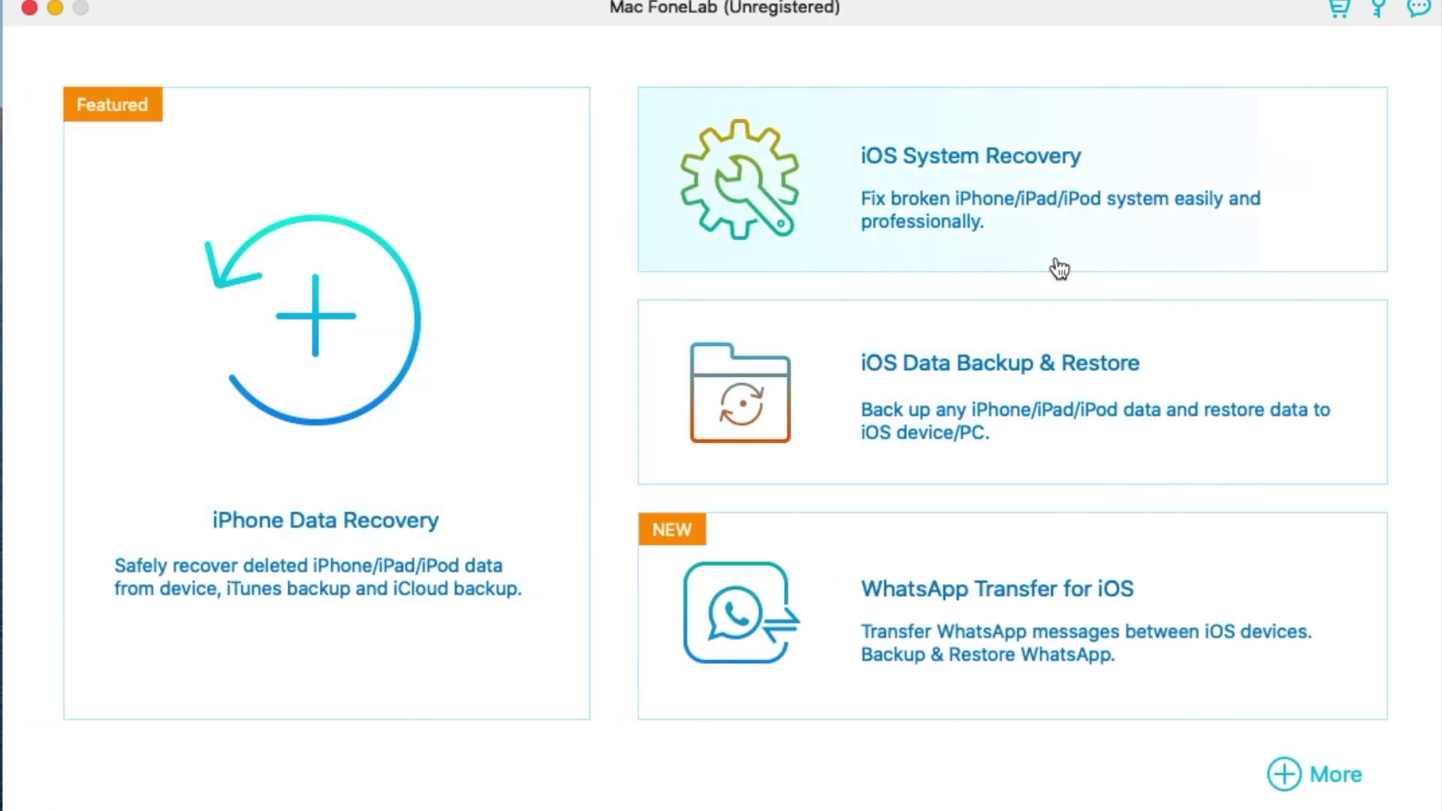
pyautogui.click(1105, 220)
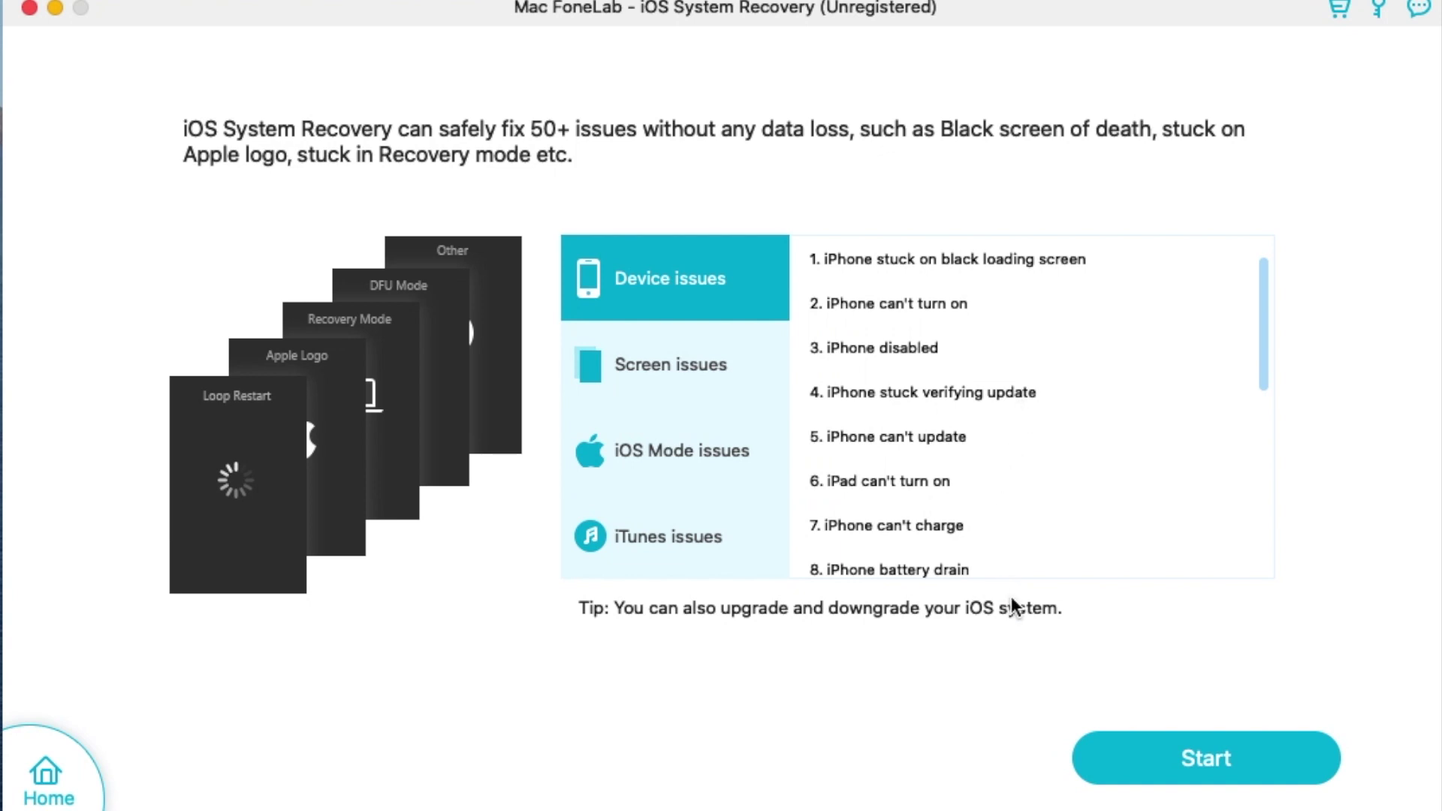
pyautogui.click(1175, 740)
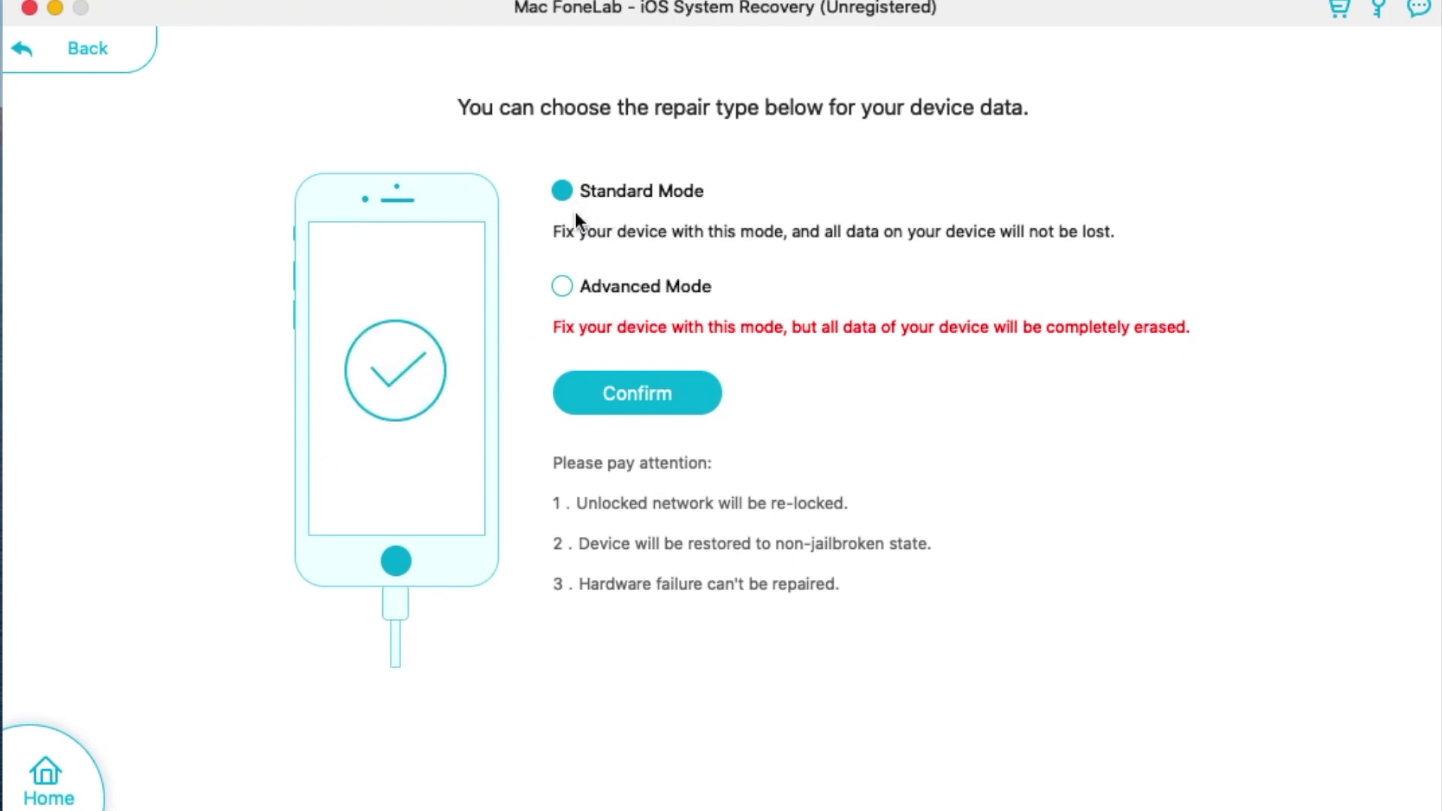
pyautogui.click(624, 394)
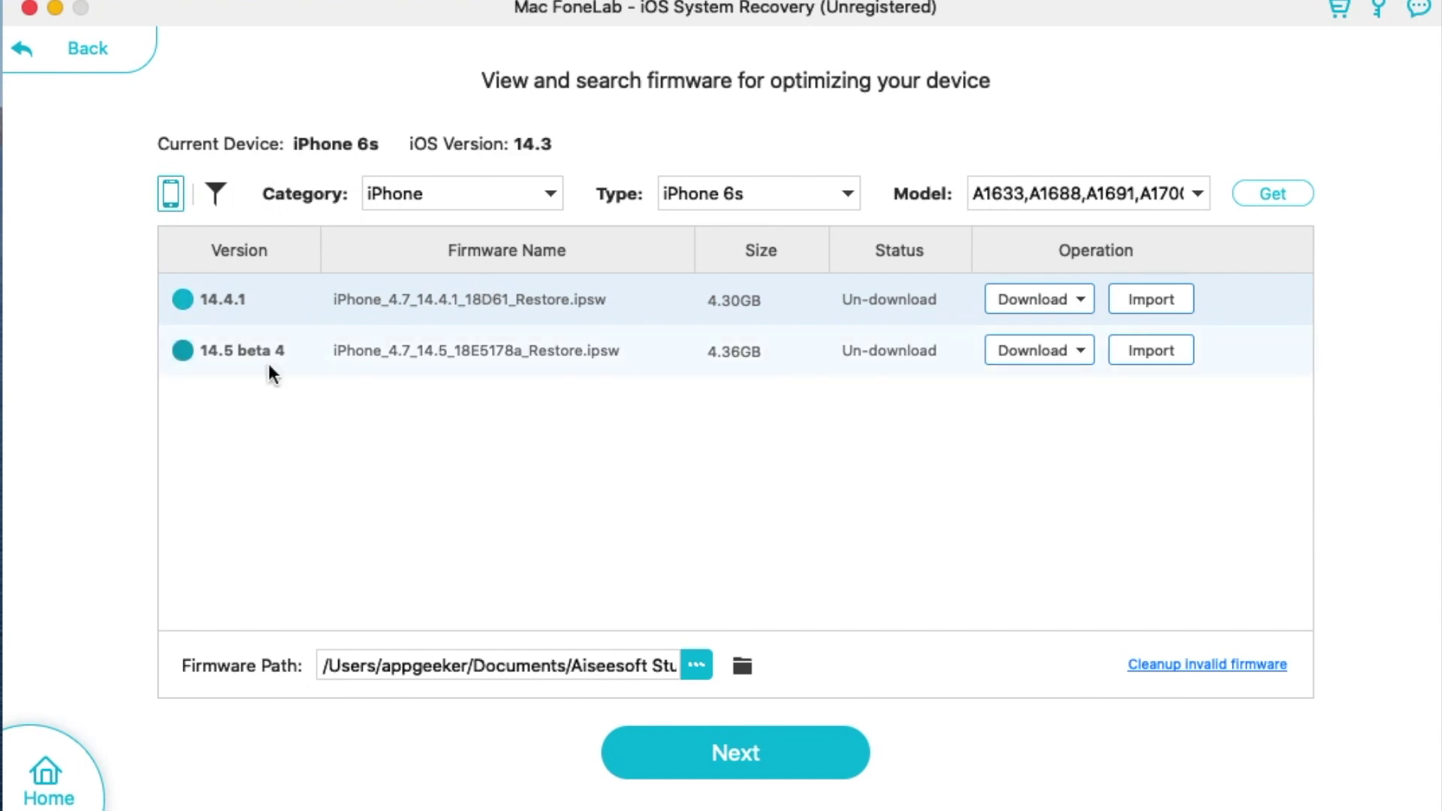
# - Proceed with firmware 14.4.1 to start its 4.30GB package download
pyautogui.click(746, 759)
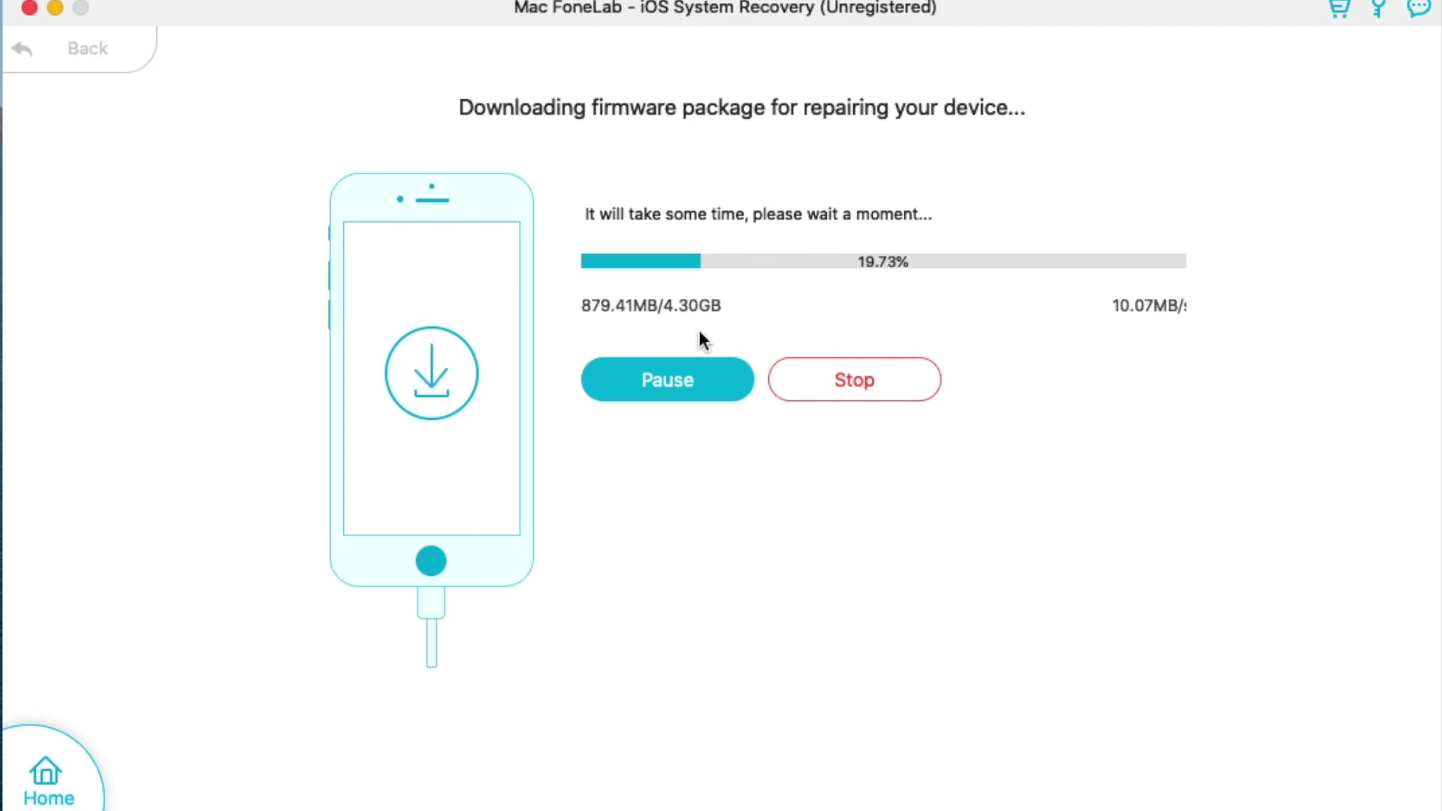